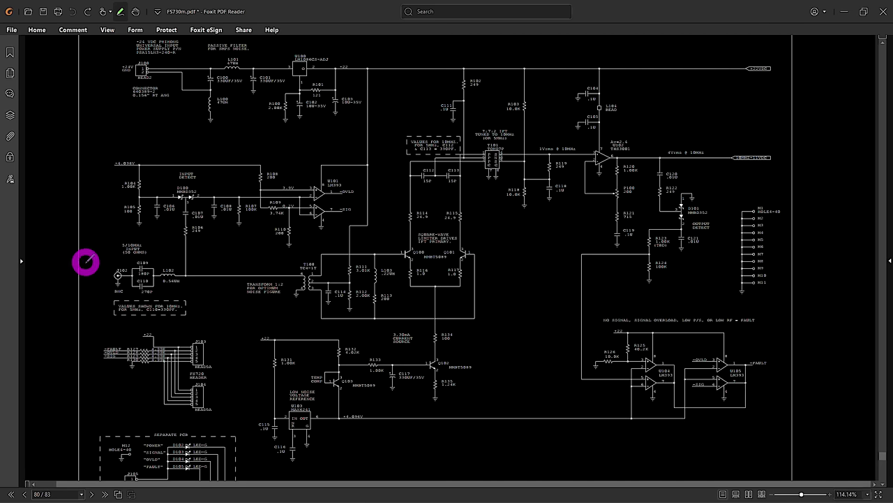
Step: Mark the input signal path in green pencil with arrows at J102 and before T100, an underlined values note, and crosses on both T100 output lines
{"action": "left_click_drag", "start_coordinate": [61, 281], "coordinate": [99, 282]}
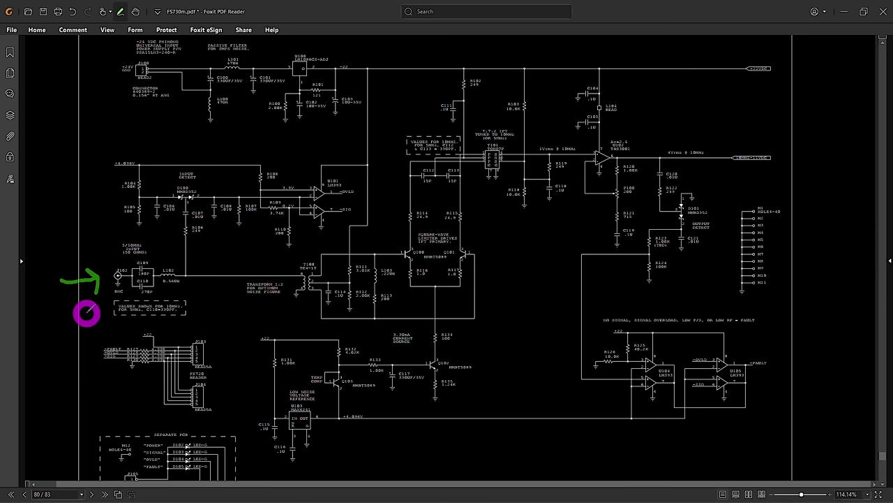
{"action": "left_click_drag", "start_coordinate": [120, 302], "coordinate": [193, 305]}
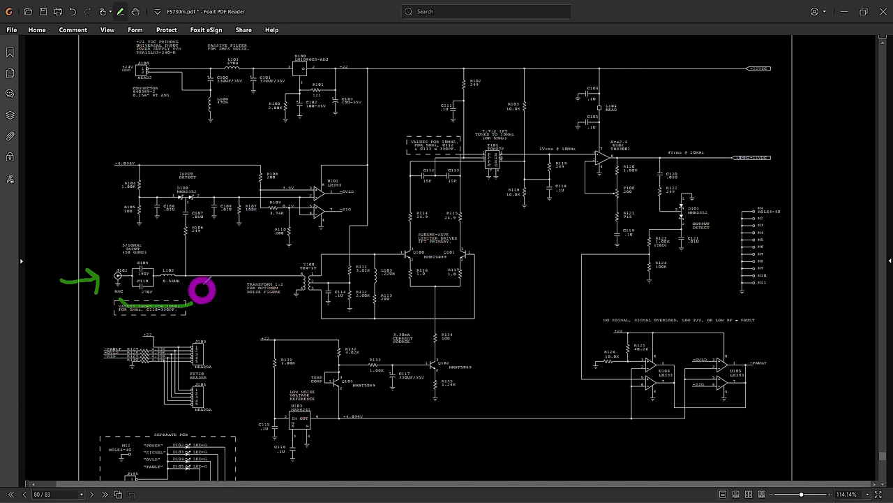
{"action": "mouse_move", "coordinate": [216, 280]}
{"action": "left_mouse_down"}
{"action": "mouse_move", "coordinate": [260, 272]}
{"action": "mouse_move", "coordinate": [255, 278]}
{"action": "left_mouse_up"}
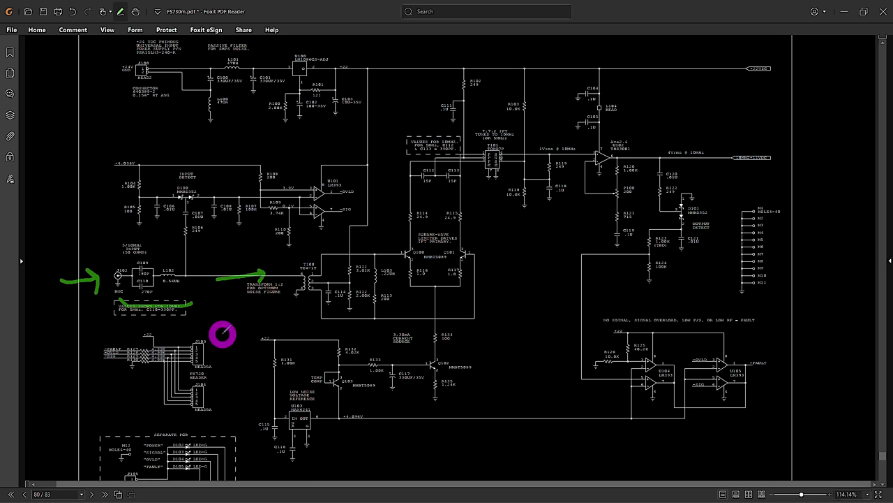
{"action": "left_click_drag", "start_coordinate": [329, 249], "coordinate": [335, 263]}
{"action": "mouse_move", "coordinate": [342, 315]}
{"action": "left_mouse_down"}
{"action": "mouse_move", "coordinate": [336, 325]}
{"action": "mouse_move", "coordinate": [344, 325]}
{"action": "left_mouse_up"}
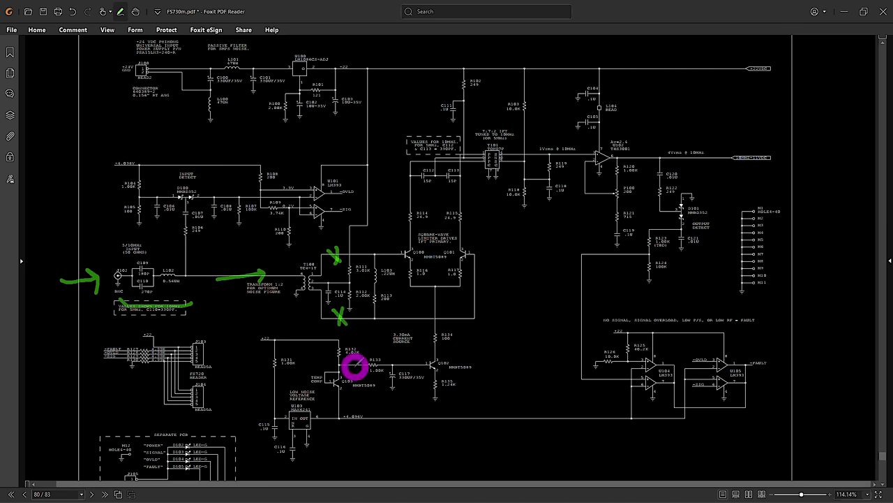
Step: Annotate the input detector: arrow up beside R106, circle D100, arrows at the 3.9V and 0.2V thresholds, and circles around the SIG and OVLD outputs
{"action": "mouse_move", "coordinate": [194, 258]}
{"action": "left_mouse_down"}
{"action": "mouse_move", "coordinate": [199, 248]}
{"action": "mouse_move", "coordinate": [204, 258]}
{"action": "mouse_move", "coordinate": [199, 247]}
{"action": "left_mouse_up"}
{"action": "mouse_move", "coordinate": [191, 203]}
{"action": "left_mouse_down"}
{"action": "mouse_move", "coordinate": [181, 178]}
{"action": "mouse_move", "coordinate": [193, 215]}
{"action": "left_mouse_up"}
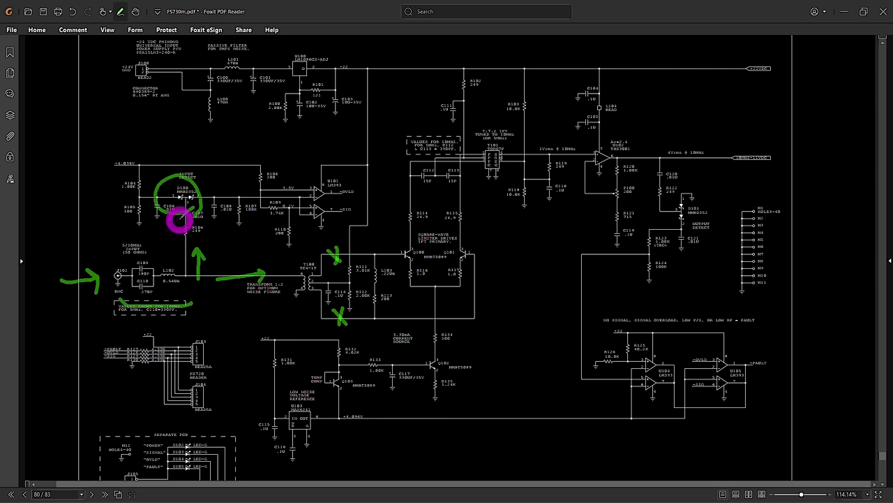
{"action": "mouse_move", "coordinate": [288, 154]}
{"action": "left_mouse_down"}
{"action": "mouse_move", "coordinate": [287, 174]}
{"action": "mouse_move", "coordinate": [293, 170]}
{"action": "left_mouse_up"}
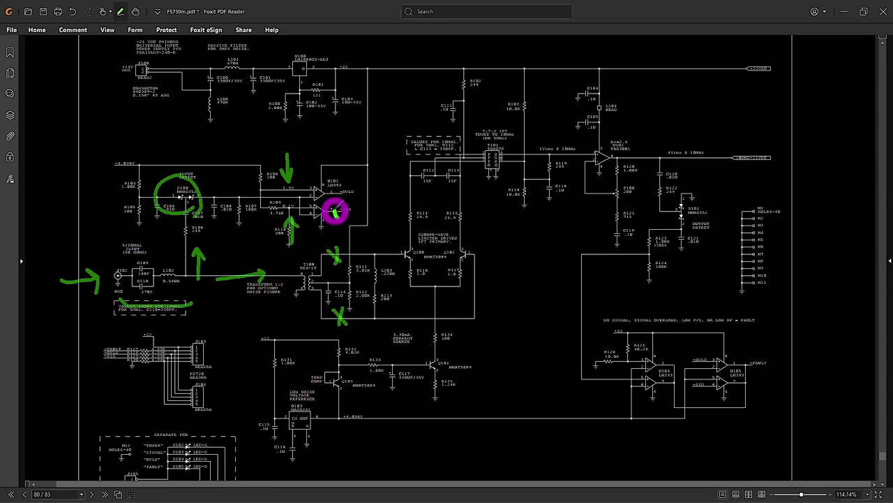
{"action": "mouse_move", "coordinate": [334, 210]}
{"action": "left_mouse_down"}
{"action": "mouse_move", "coordinate": [354, 216]}
{"action": "mouse_move", "coordinate": [335, 220]}
{"action": "left_mouse_up"}
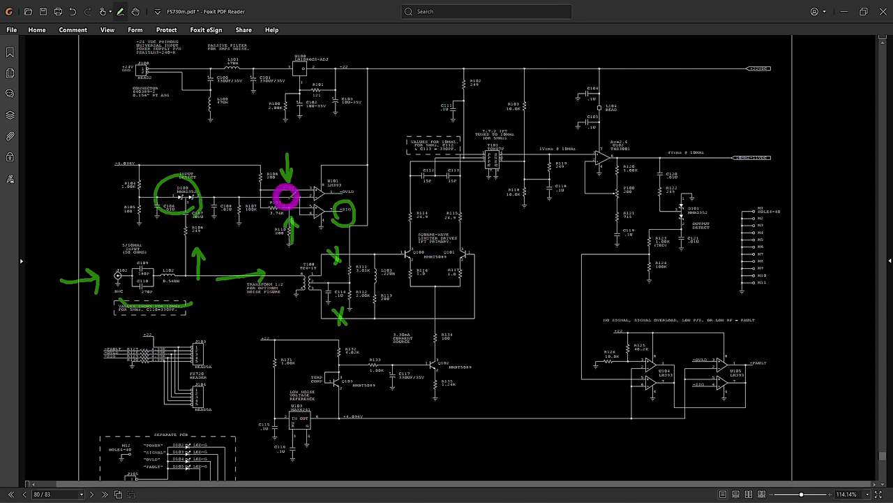
{"action": "mouse_move", "coordinate": [351, 201]}
{"action": "left_mouse_down"}
{"action": "mouse_move", "coordinate": [329, 194]}
{"action": "mouse_move", "coordinate": [358, 199]}
{"action": "mouse_move", "coordinate": [338, 206]}
{"action": "left_mouse_up"}
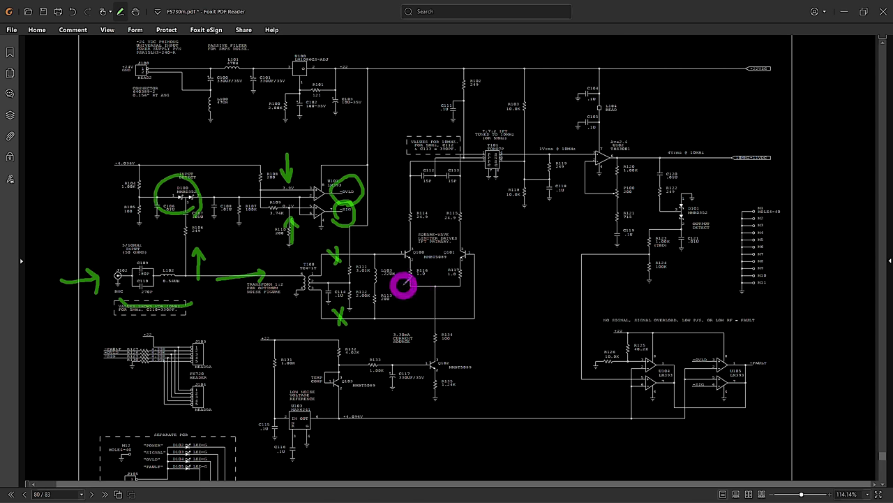
Step: Mark the square-wave limiter with lines below R116/R117 and above R114/R115 labelled 5V, and mark T101's primary, the C112/C113 junction and T101 with an arrow
{"action": "left_click_drag", "start_coordinate": [403, 287], "coordinate": [482, 283]}
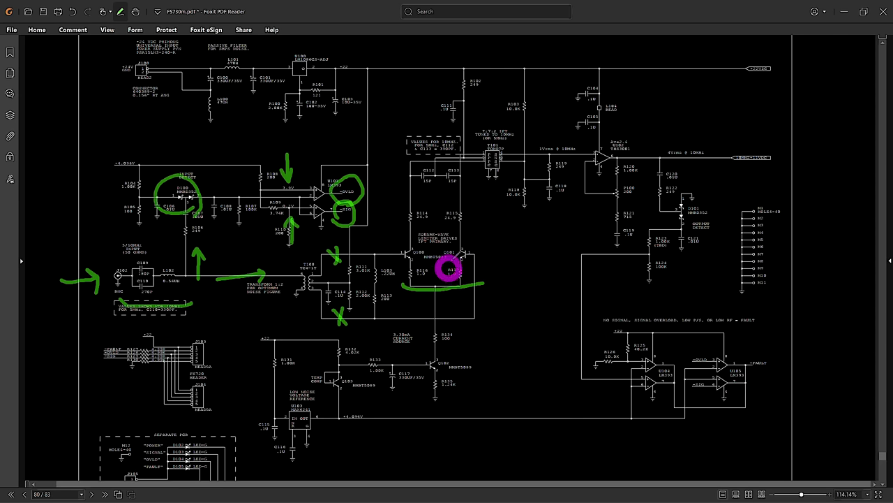
{"action": "left_click_drag", "start_coordinate": [391, 208], "coordinate": [487, 207]}
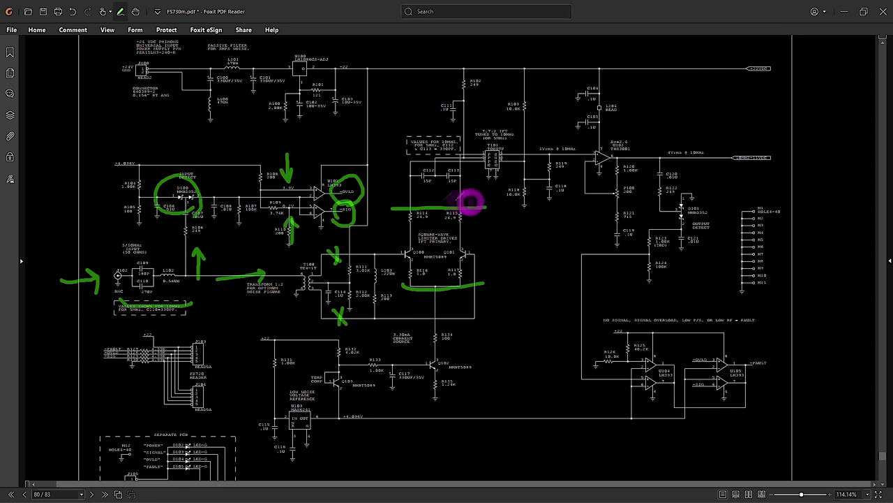
{"action": "mouse_move", "coordinate": [396, 205]}
{"action": "left_mouse_down"}
{"action": "mouse_move", "coordinate": [407, 193]}
{"action": "mouse_move", "coordinate": [418, 199]}
{"action": "left_mouse_up"}
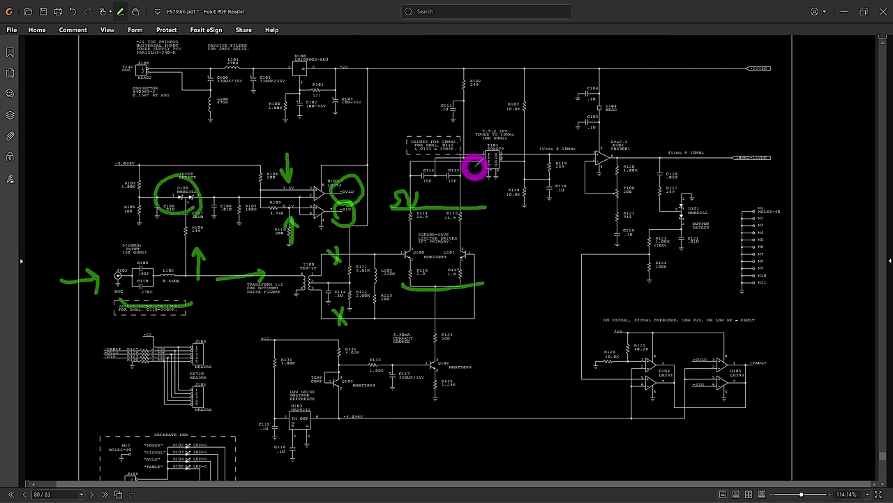
{"action": "mouse_move", "coordinate": [473, 155]}
{"action": "left_mouse_down"}
{"action": "mouse_move", "coordinate": [481, 150]}
{"action": "mouse_move", "coordinate": [475, 171]}
{"action": "left_mouse_up"}
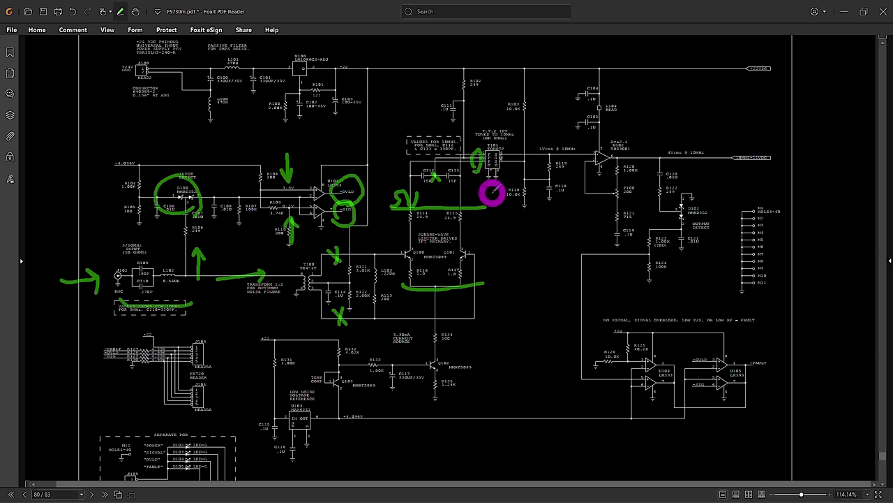
{"action": "left_click_drag", "start_coordinate": [486, 106], "coordinate": [489, 131]}
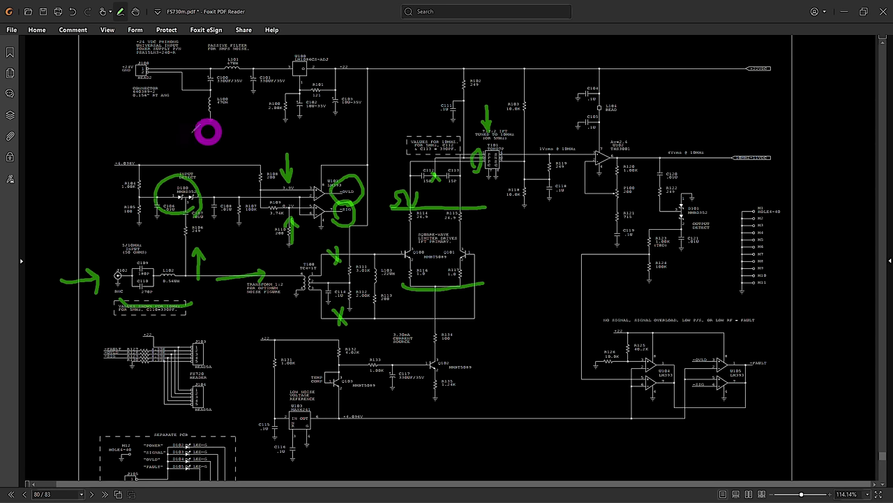
Step: Mark the power supply section by bracketing the 24 V connector and passive filter, circling regulator U100, and outlining the +22 V output label
{"action": "mouse_move", "coordinate": [113, 95]}
{"action": "left_mouse_down"}
{"action": "mouse_move", "coordinate": [160, 111]}
{"action": "mouse_move", "coordinate": [256, 117]}
{"action": "left_mouse_up"}
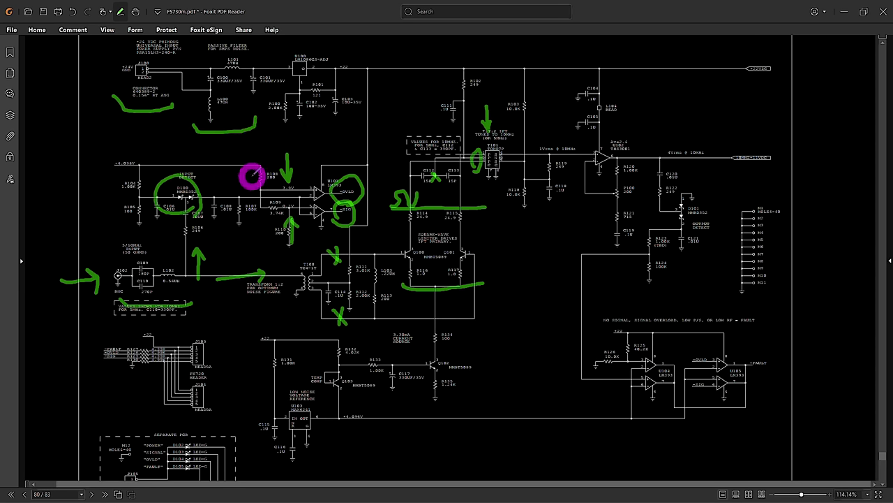
{"action": "mouse_move", "coordinate": [311, 74]}
{"action": "left_mouse_down"}
{"action": "mouse_move", "coordinate": [275, 70]}
{"action": "mouse_move", "coordinate": [316, 66]}
{"action": "left_mouse_up"}
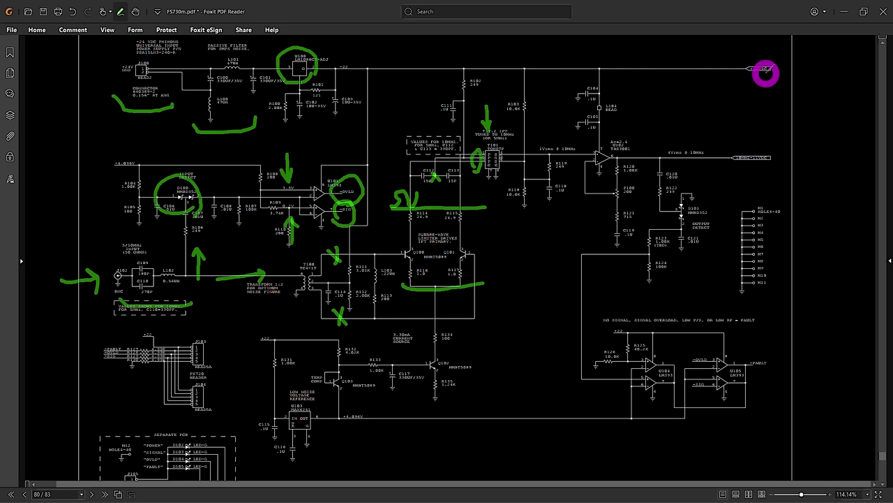
{"action": "mouse_move", "coordinate": [772, 79]}
{"action": "left_mouse_down"}
{"action": "mouse_move", "coordinate": [740, 74]}
{"action": "mouse_move", "coordinate": [785, 79]}
{"action": "left_mouse_up"}
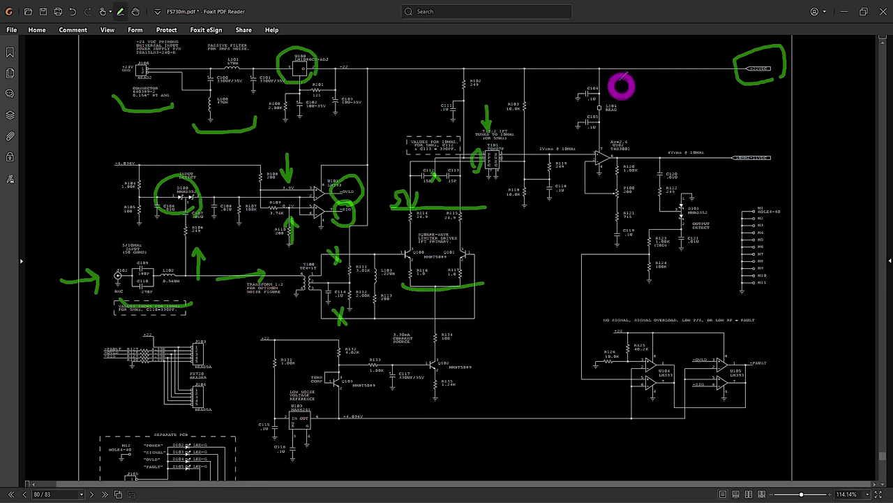
Step: Draw an arrow toward amplifier U102, box the 10 MHz output label, and draw a curve beside the output detect circuit
{"action": "left_click_drag", "start_coordinate": [624, 60], "coordinate": [633, 94]}
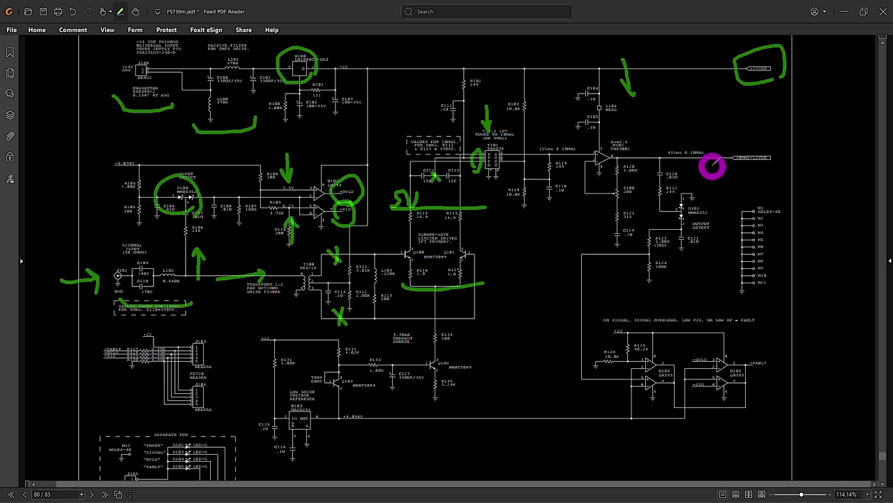
{"action": "mouse_move", "coordinate": [712, 165]}
{"action": "left_mouse_down"}
{"action": "mouse_move", "coordinate": [796, 165]}
{"action": "mouse_move", "coordinate": [785, 143]}
{"action": "mouse_move", "coordinate": [712, 168]}
{"action": "left_mouse_up"}
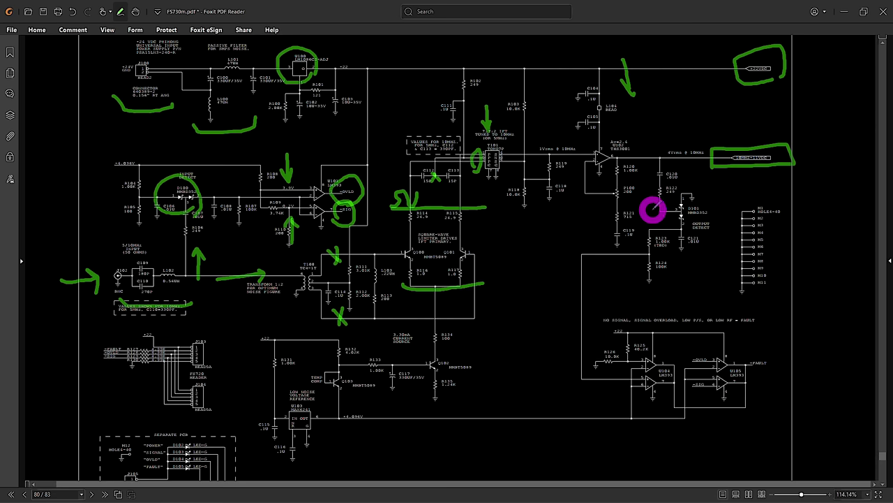
{"action": "left_click_drag", "start_coordinate": [718, 217], "coordinate": [707, 238]}
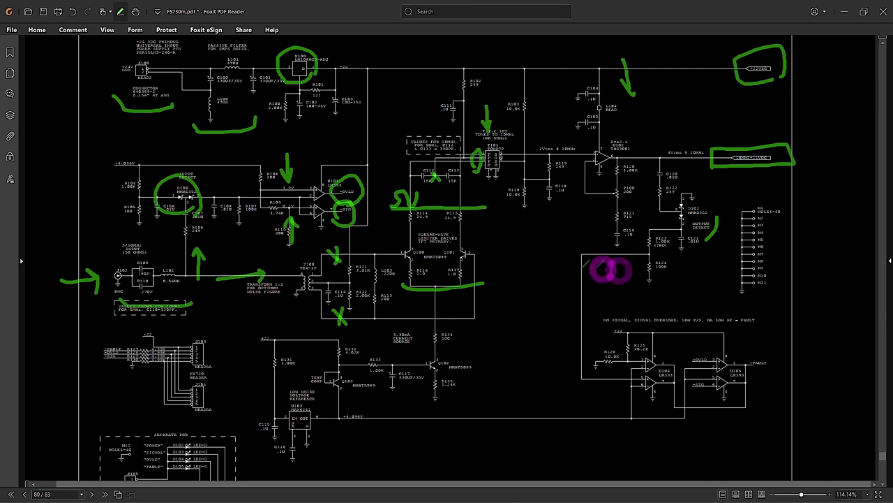
Step: Bracket the fault logic, the low-noise voltage reference U103 and the current source below R135, and circle temperature-compensation transistor Q103
{"action": "mouse_move", "coordinate": [591, 437]}
{"action": "left_mouse_down"}
{"action": "mouse_move", "coordinate": [651, 440]}
{"action": "mouse_move", "coordinate": [773, 419]}
{"action": "left_mouse_up"}
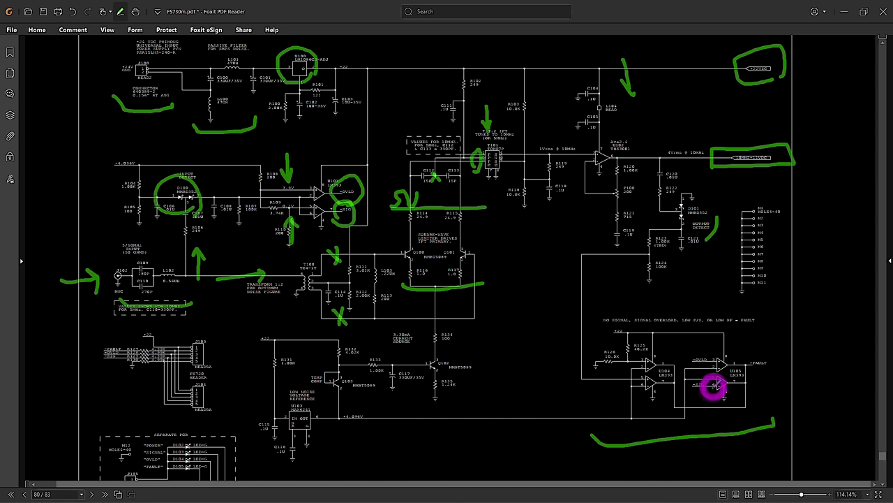
{"action": "mouse_move", "coordinate": [255, 455]}
{"action": "left_mouse_down"}
{"action": "mouse_move", "coordinate": [266, 467]}
{"action": "mouse_move", "coordinate": [353, 461]}
{"action": "mouse_move", "coordinate": [352, 452]}
{"action": "left_mouse_up"}
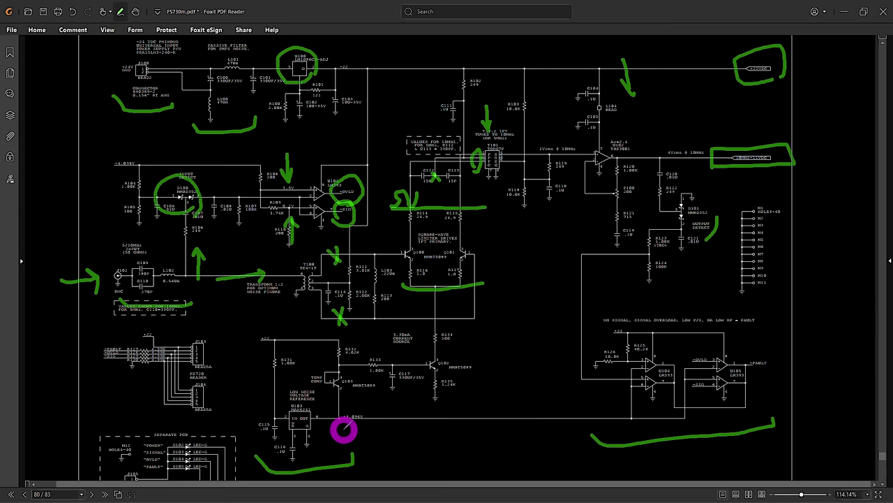
{"action": "left_click_drag", "start_coordinate": [410, 411], "coordinate": [464, 399]}
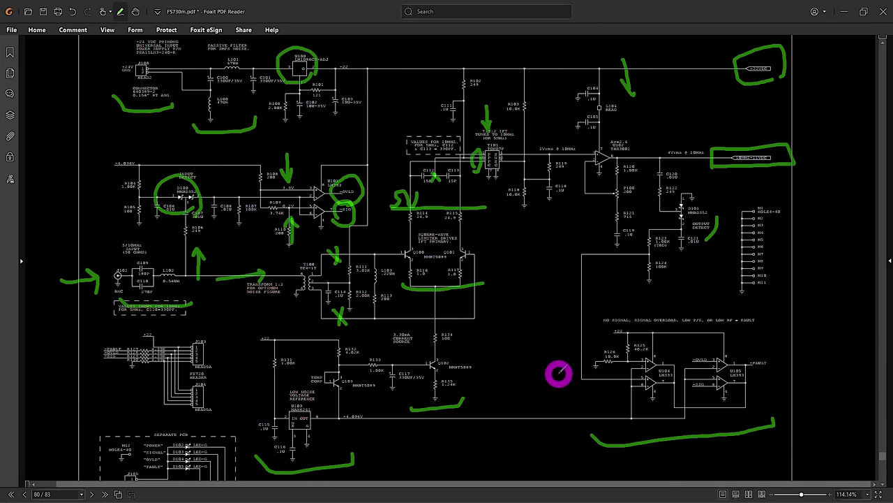
{"action": "mouse_move", "coordinate": [331, 404]}
{"action": "left_mouse_down"}
{"action": "mouse_move", "coordinate": [323, 379]}
{"action": "mouse_move", "coordinate": [349, 393]}
{"action": "left_mouse_up"}
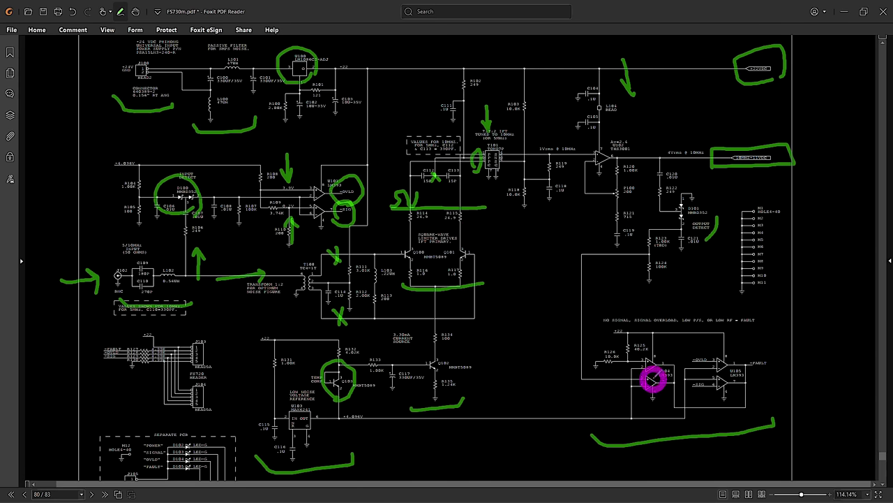
Step: On page 81, mark the 10 MHz input label, the first channel's transformer, low-pass filter and J210 output, and the second channel's low-pass filter
{"action": "scroll", "coordinate": [453, 298], "scroll_direction": "down", "scroll_amount": 3}
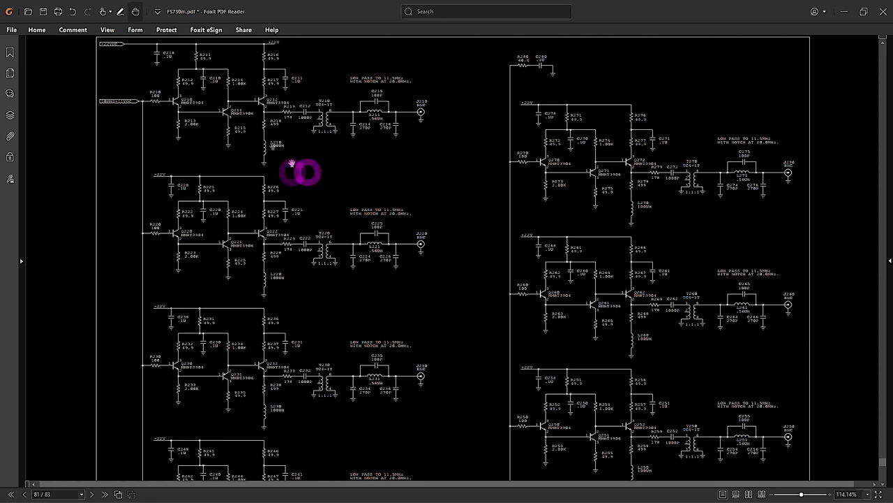
{"action": "left_click", "coordinate": [120, 12]}
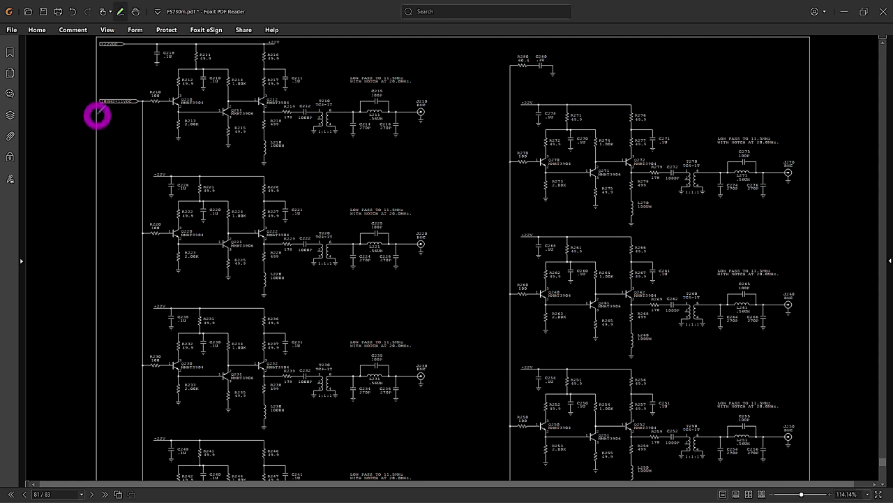
{"action": "left_click_drag", "start_coordinate": [99, 110], "coordinate": [136, 111]}
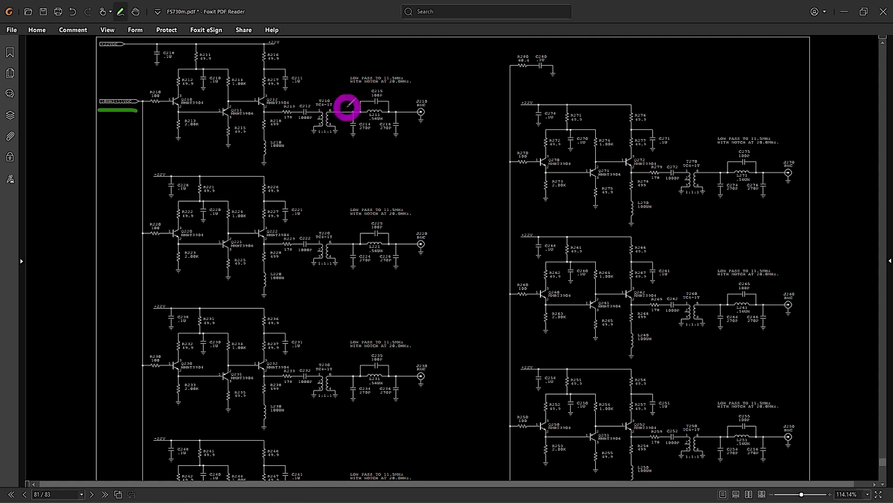
{"action": "mouse_move", "coordinate": [301, 144]}
{"action": "left_mouse_down"}
{"action": "mouse_move", "coordinate": [358, 151]}
{"action": "mouse_move", "coordinate": [414, 142]}
{"action": "left_mouse_up"}
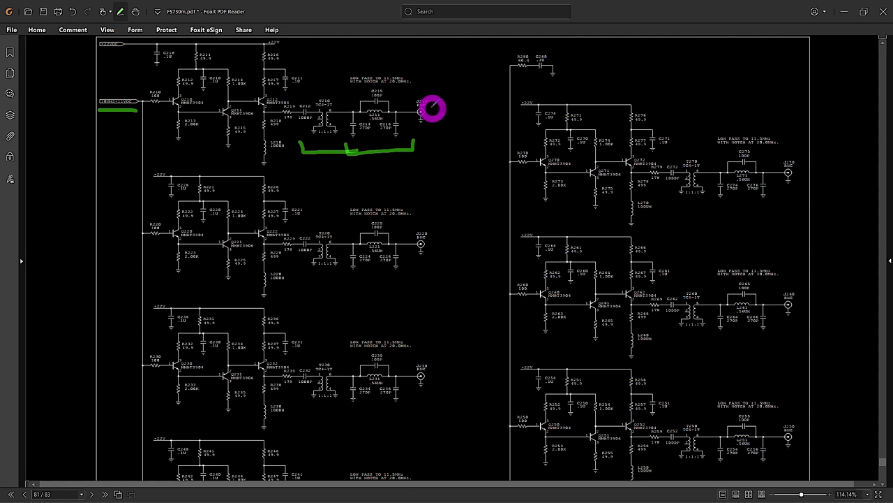
{"action": "mouse_move", "coordinate": [429, 92]}
{"action": "left_mouse_down"}
{"action": "mouse_move", "coordinate": [439, 122]}
{"action": "mouse_move", "coordinate": [431, 144]}
{"action": "left_mouse_up"}
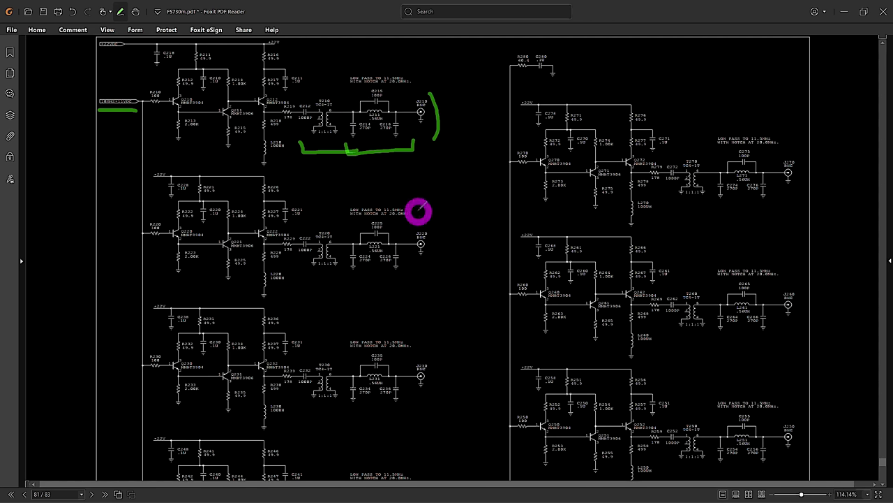
{"action": "left_click_drag", "start_coordinate": [344, 282], "coordinate": [412, 281]}
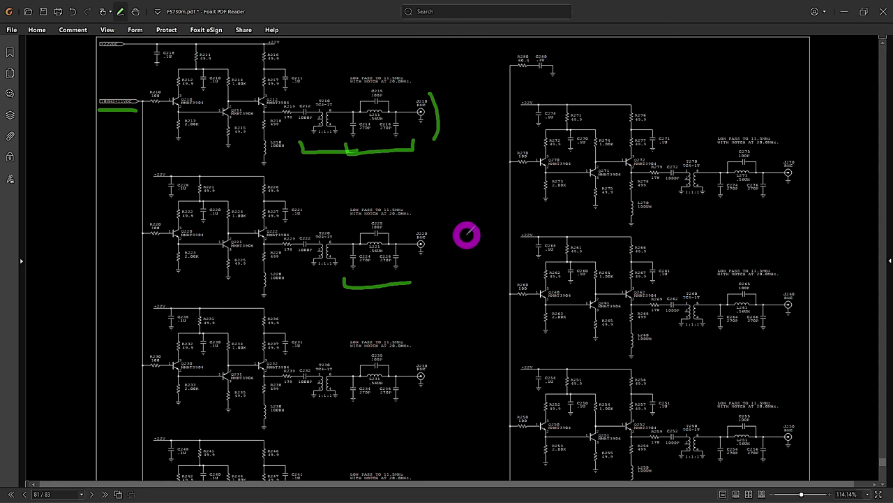
Step: On page 82, underline the area below XOR gate U100 and its install-jumper-to-invert note
{"action": "scroll", "coordinate": [634, 235], "scroll_direction": "down", "scroll_amount": 2}
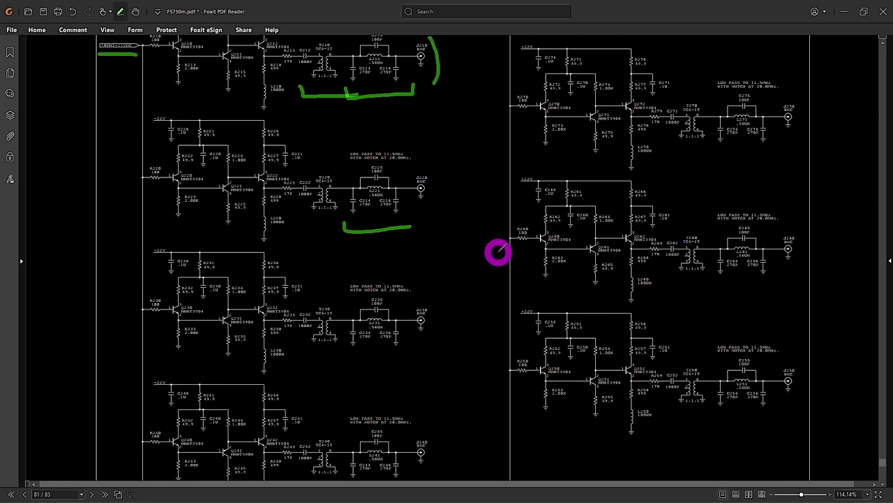
{"action": "scroll", "coordinate": [428, 250], "scroll_direction": "down", "scroll_amount": 1}
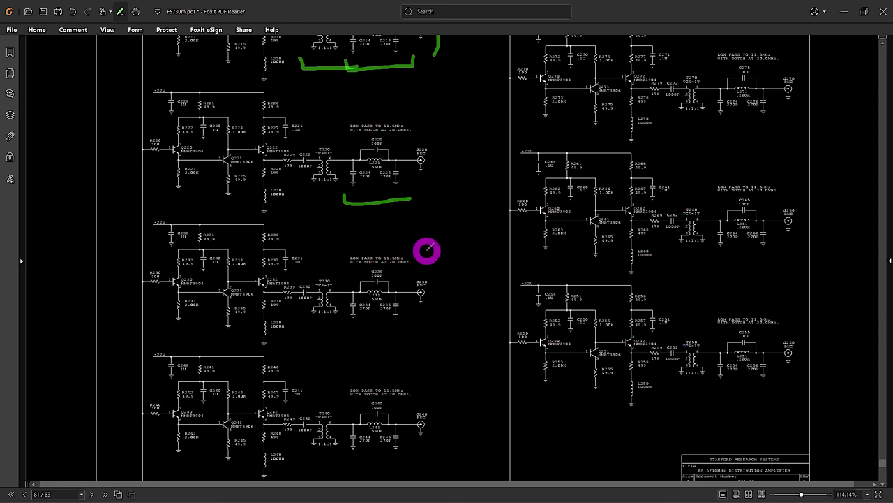
{"action": "scroll", "coordinate": [447, 222], "scroll_direction": "down", "scroll_amount": 5}
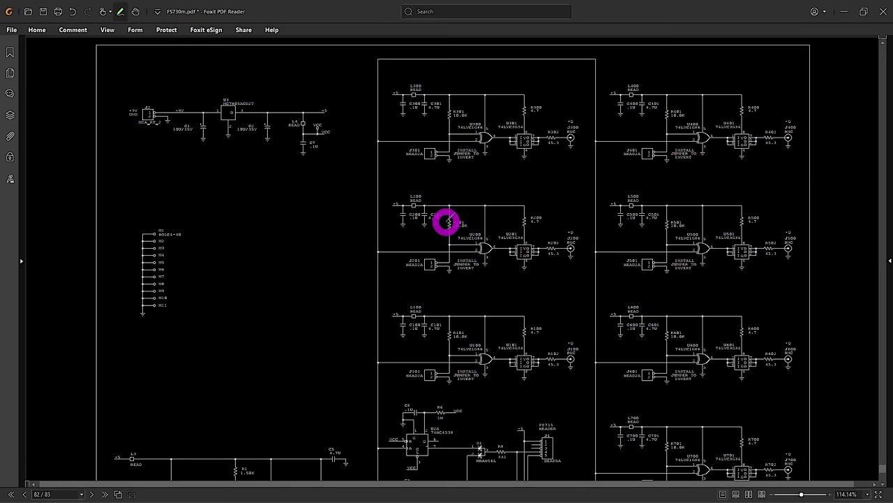
{"action": "scroll", "coordinate": [614, 272], "scroll_direction": "down", "scroll_amount": 1}
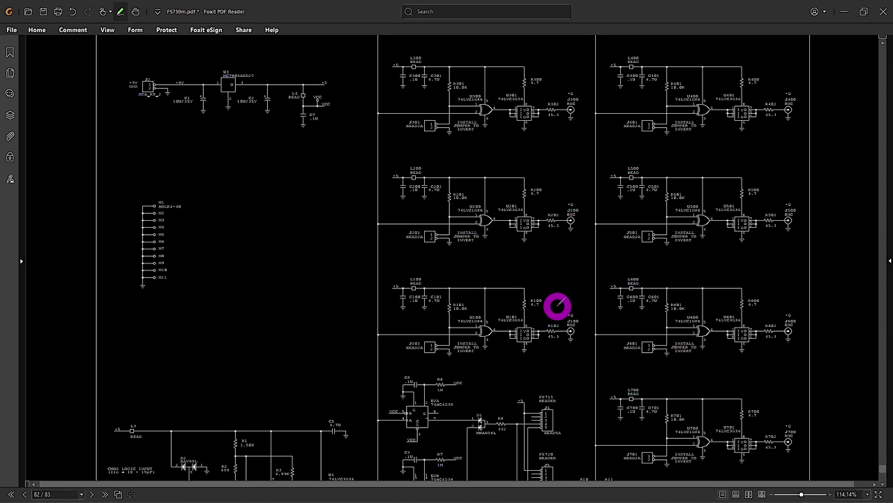
{"action": "scroll", "coordinate": [544, 279], "scroll_direction": "down", "scroll_amount": 1}
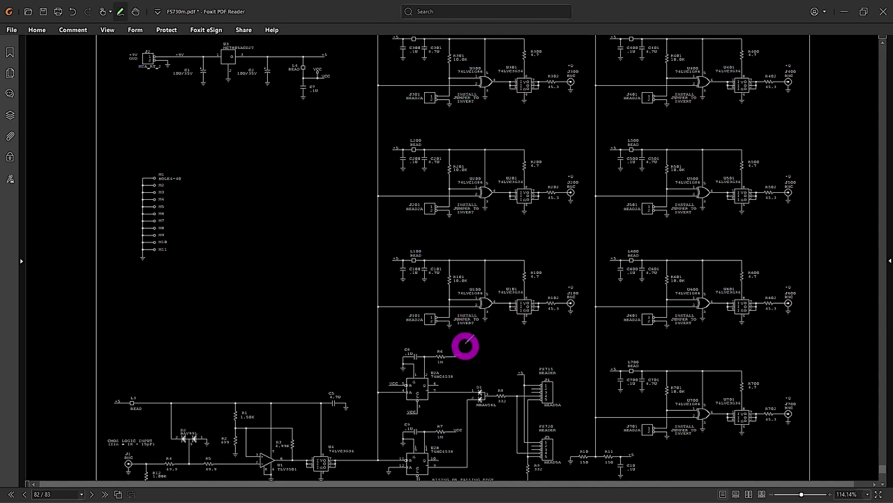
{"action": "left_click_drag", "start_coordinate": [464, 340], "coordinate": [509, 338]}
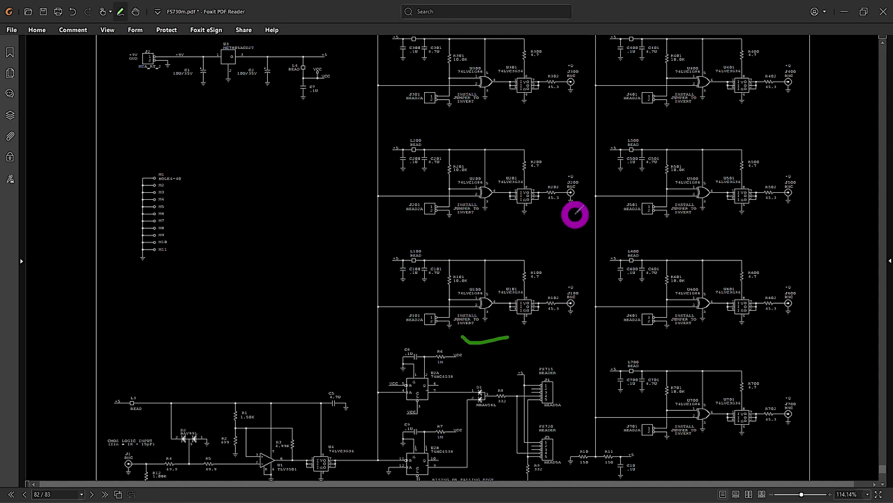
Step: On page 81, draw a stepped rising arrow beside the J230 output and an arrow pointing at the J240 output
{"action": "scroll", "coordinate": [575, 210], "scroll_direction": "down", "scroll_amount": 1}
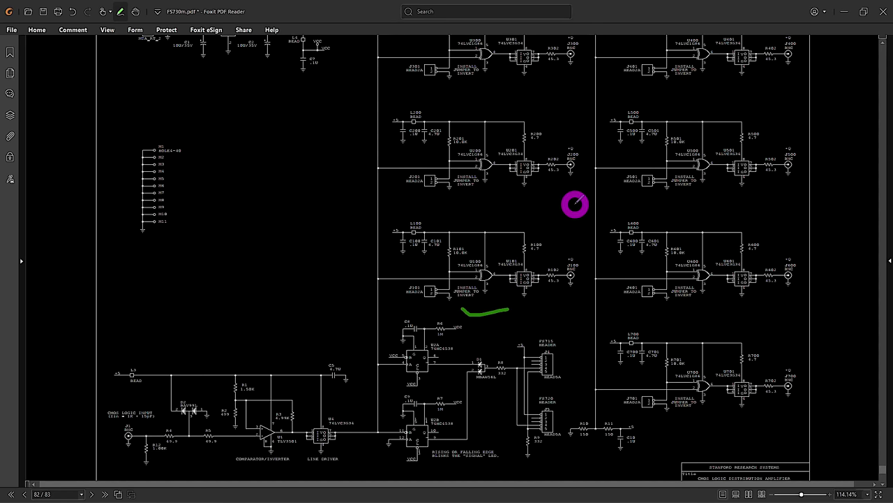
{"action": "scroll", "coordinate": [574, 203], "scroll_direction": "down", "scroll_amount": 6}
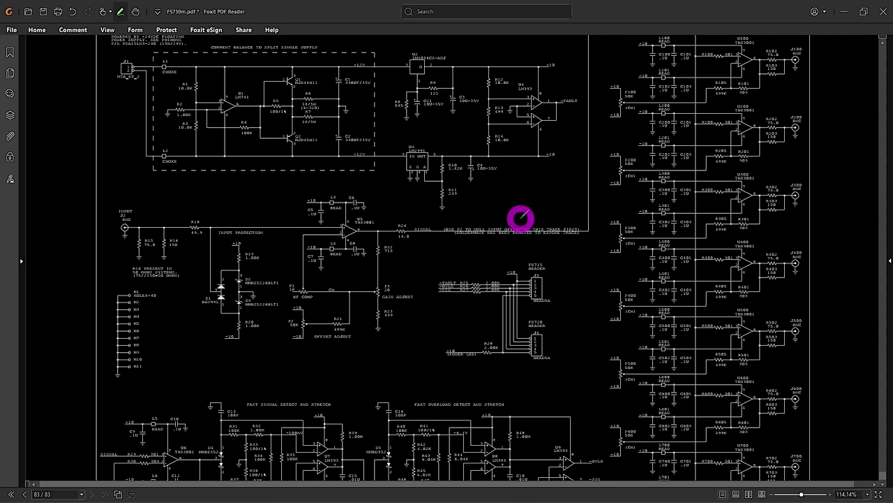
{"action": "scroll", "coordinate": [521, 222], "scroll_direction": "up", "scroll_amount": 6}
{"action": "scroll", "coordinate": [520, 225], "scroll_direction": "up", "scroll_amount": 10}
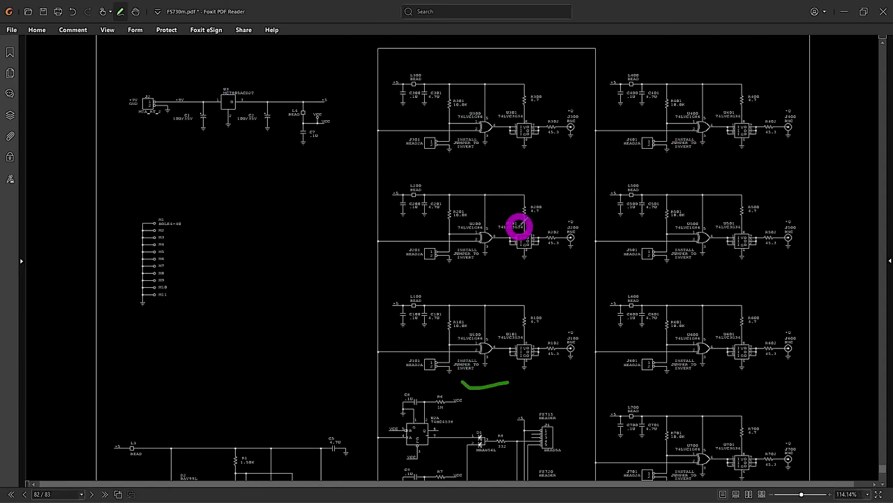
{"action": "scroll", "coordinate": [470, 245], "scroll_direction": "down", "scroll_amount": 3}
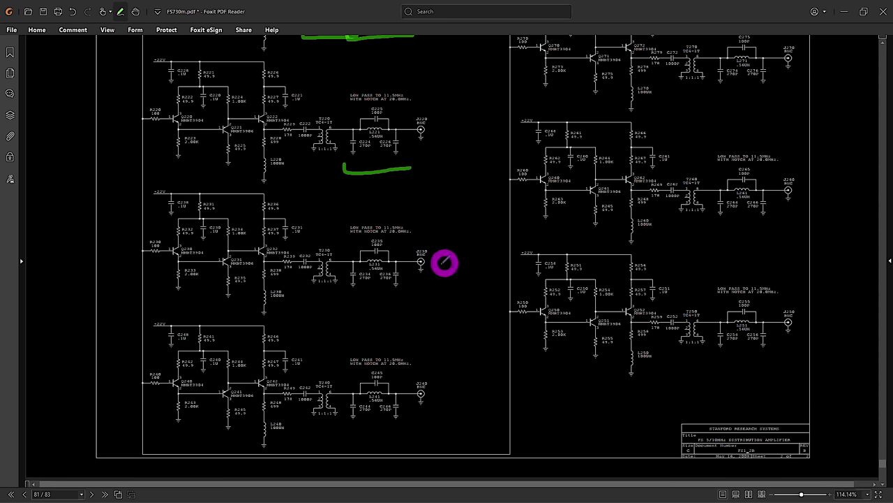
{"action": "left_click_drag", "start_coordinate": [436, 266], "coordinate": [483, 217]}
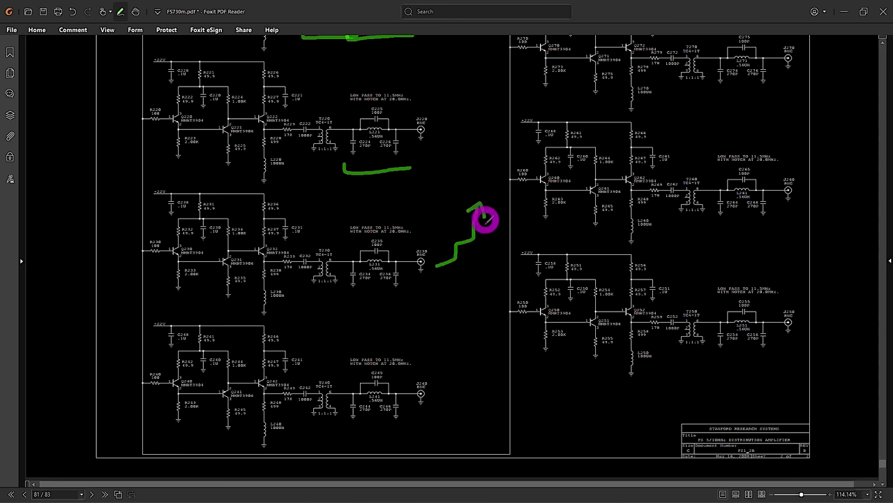
{"action": "mouse_move", "coordinate": [473, 370]}
{"action": "left_mouse_down"}
{"action": "mouse_move", "coordinate": [443, 389]}
{"action": "mouse_move", "coordinate": [462, 398]}
{"action": "left_mouse_up"}
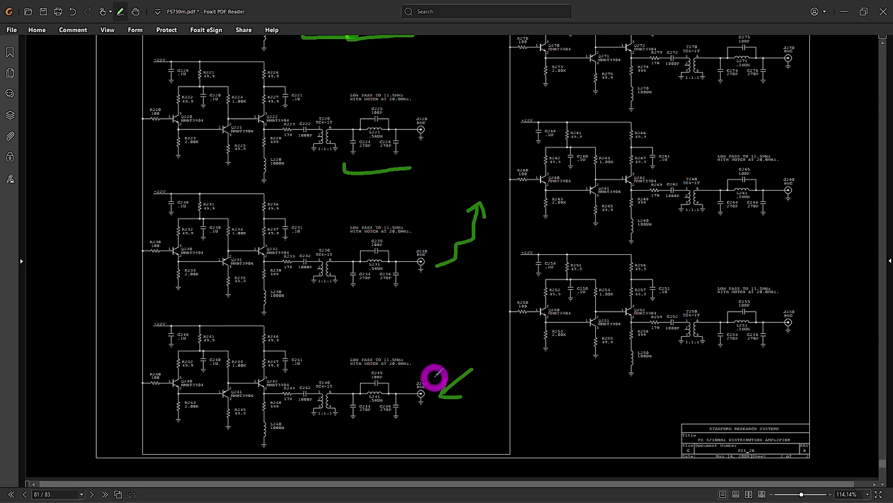
{"action": "left_click_drag", "start_coordinate": [440, 380], "coordinate": [441, 396]}
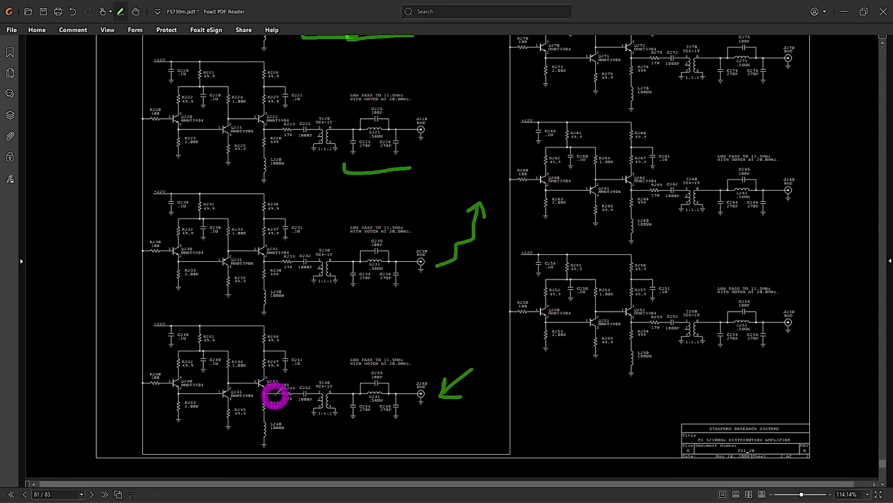
Step: Mark the base connections of transistors Q242, Q241 and Q240 in the J240 output channel, tracing back from its output
{"action": "left_click_drag", "start_coordinate": [250, 384], "coordinate": [252, 380]}
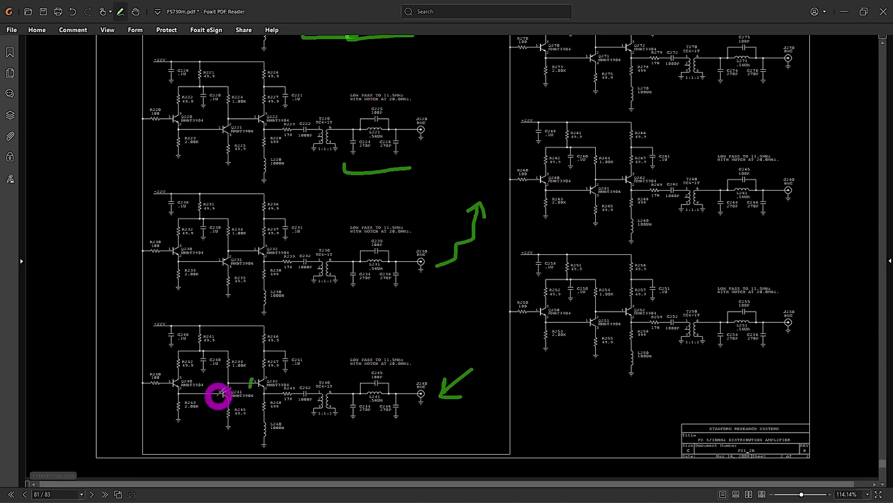
{"action": "mouse_move", "coordinate": [209, 403]}
{"action": "left_mouse_down"}
{"action": "mouse_move", "coordinate": [213, 395]}
{"action": "mouse_move", "coordinate": [161, 386]}
{"action": "left_mouse_up"}
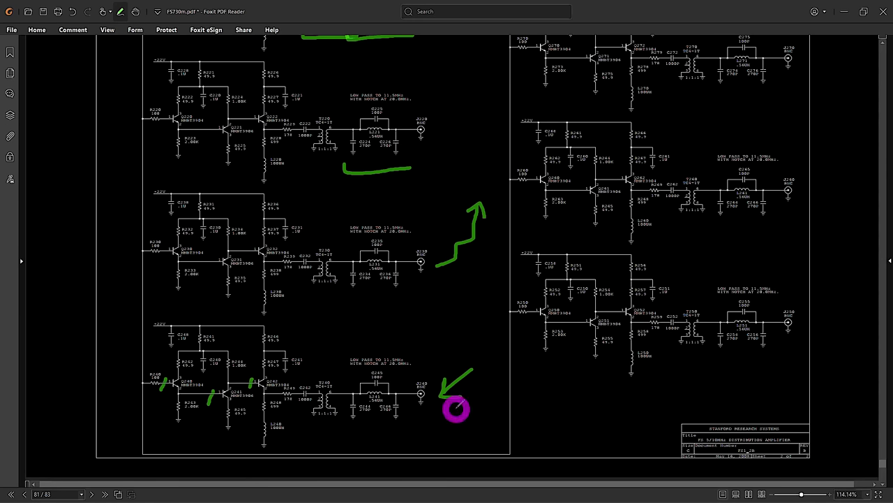
{"action": "mouse_move", "coordinate": [447, 382]}
{"action": "left_mouse_down"}
{"action": "mouse_move", "coordinate": [267, 409]}
{"action": "mouse_move", "coordinate": [143, 303]}
{"action": "mouse_move", "coordinate": [144, 119]}
{"action": "mouse_move", "coordinate": [155, 128]}
{"action": "left_mouse_up"}
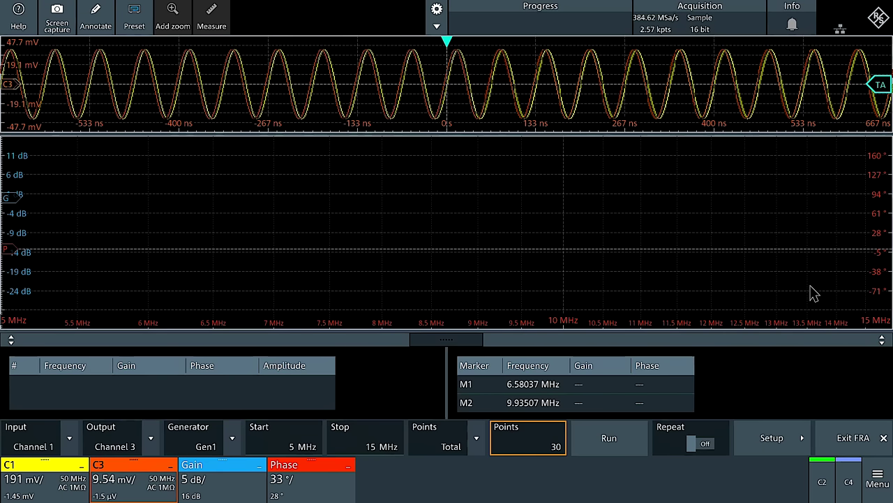
Step: On the Rohde & Schwarz oscilloscope, run the frequency response analysis between Channel 1 and Channel 3
{"action": "left_click", "coordinate": [610, 446]}
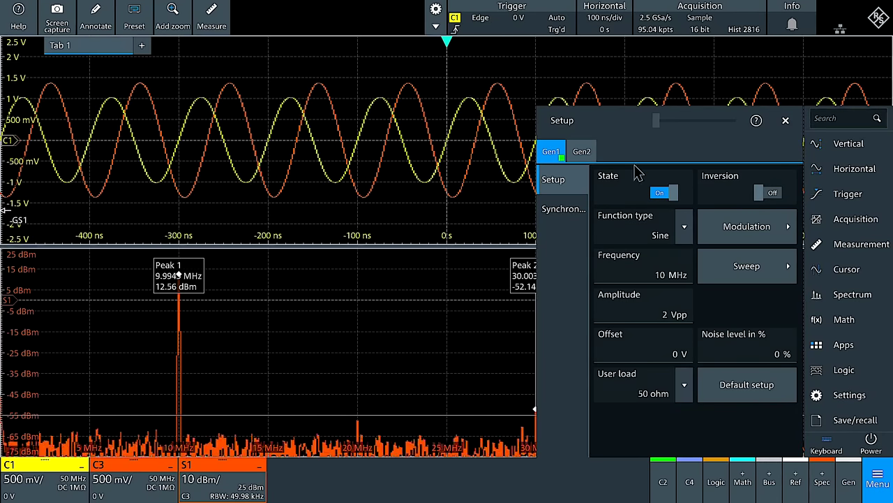
Step: Set the Gen1 function type to Square and close the generator setup
{"action": "left_click", "coordinate": [683, 230]}
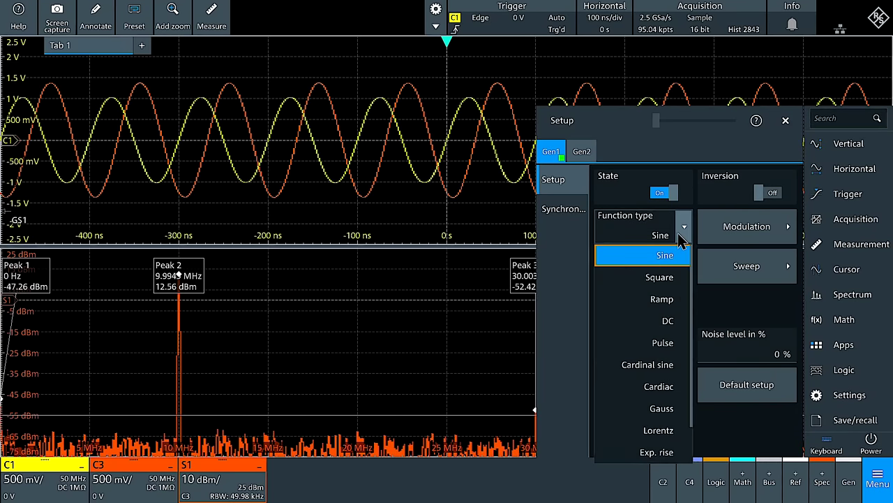
{"action": "left_click", "coordinate": [668, 288]}
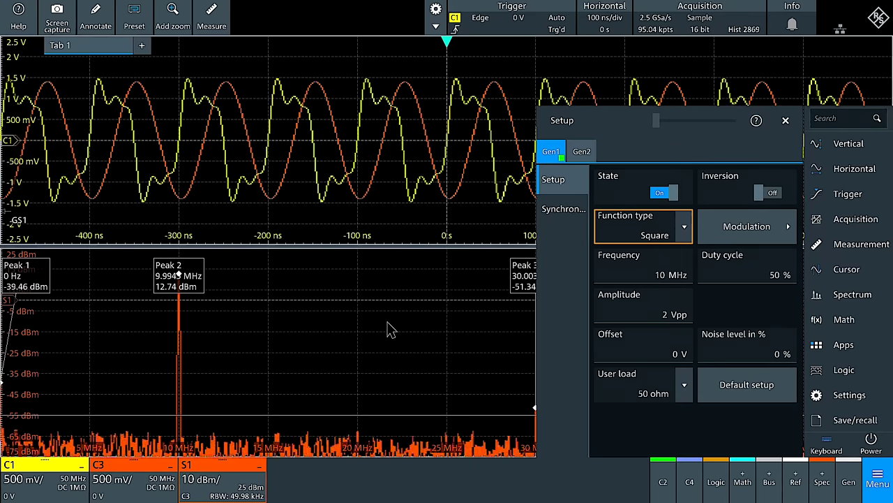
{"action": "left_click", "coordinate": [333, 356]}
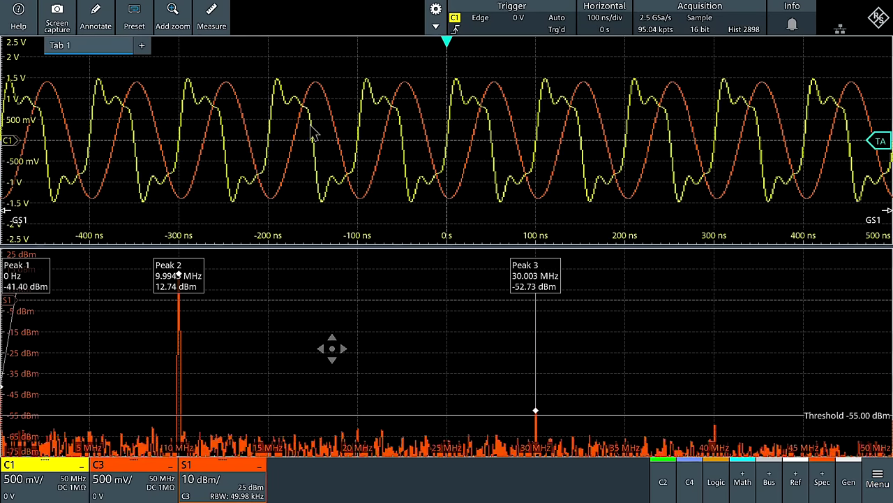